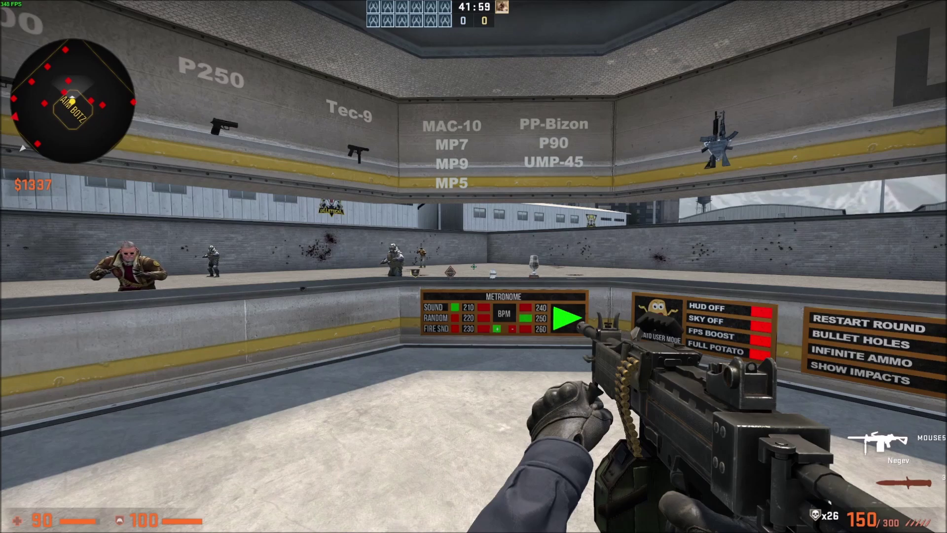
# In the console, run hurtme 15 and hurtme 70 to drop health from 90 to 5
pyautogui.press('`')
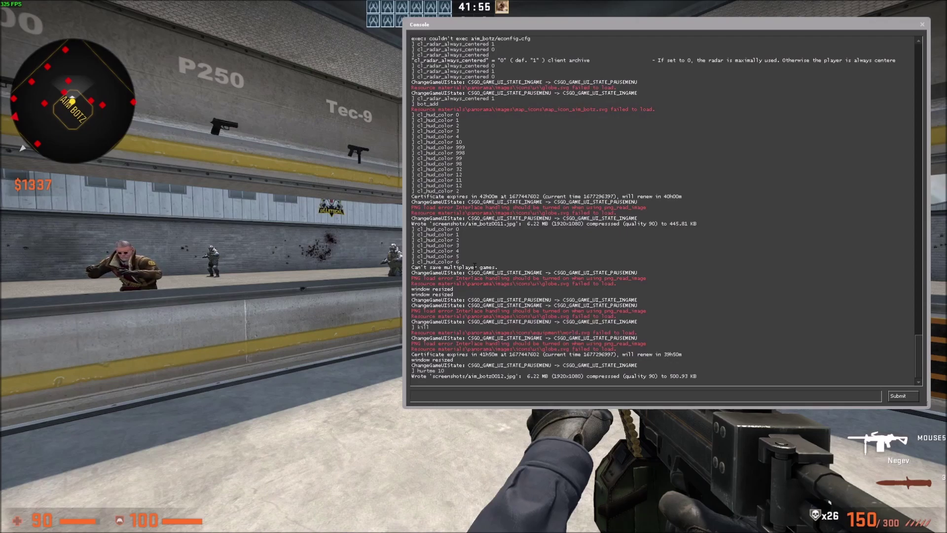
pyautogui.write('hurt')
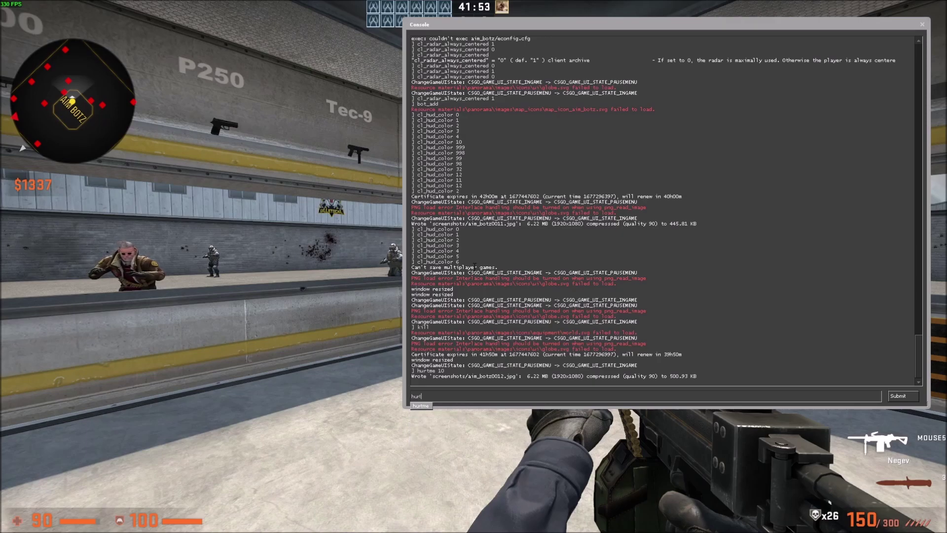
pyautogui.write('me')
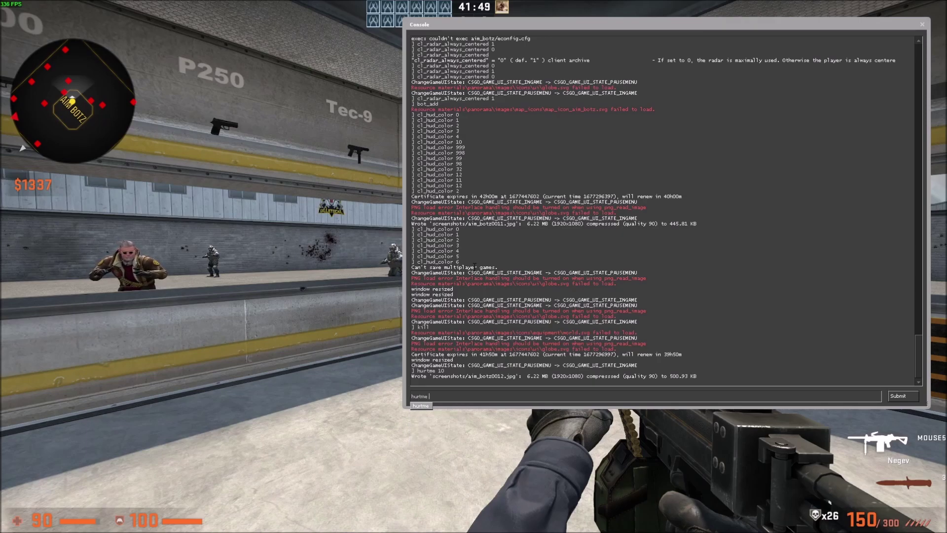
pyautogui.write(' 15')
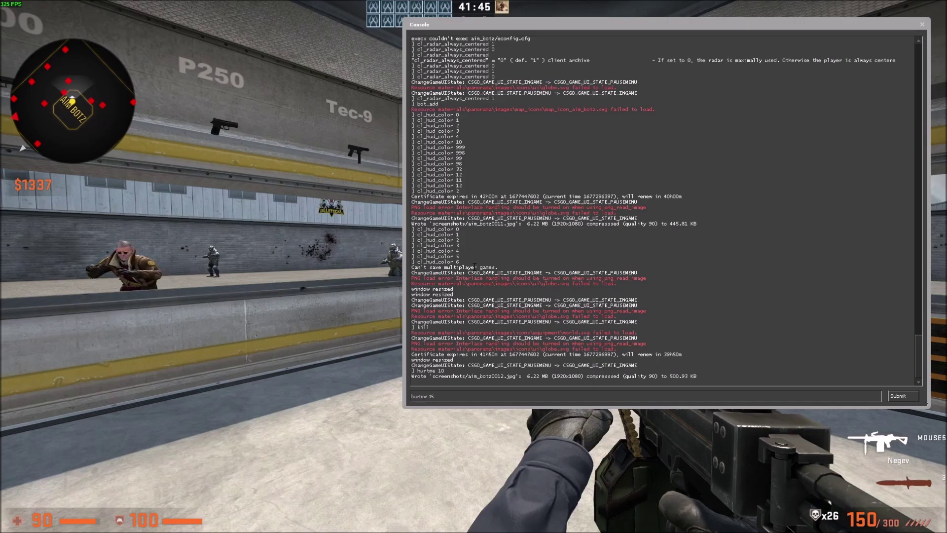
pyautogui.press('Return')
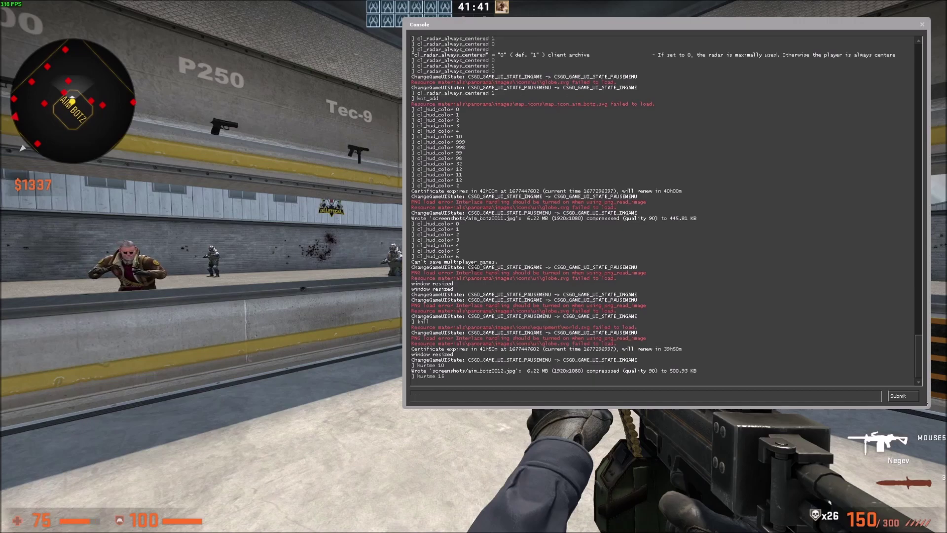
pyautogui.write('hu')
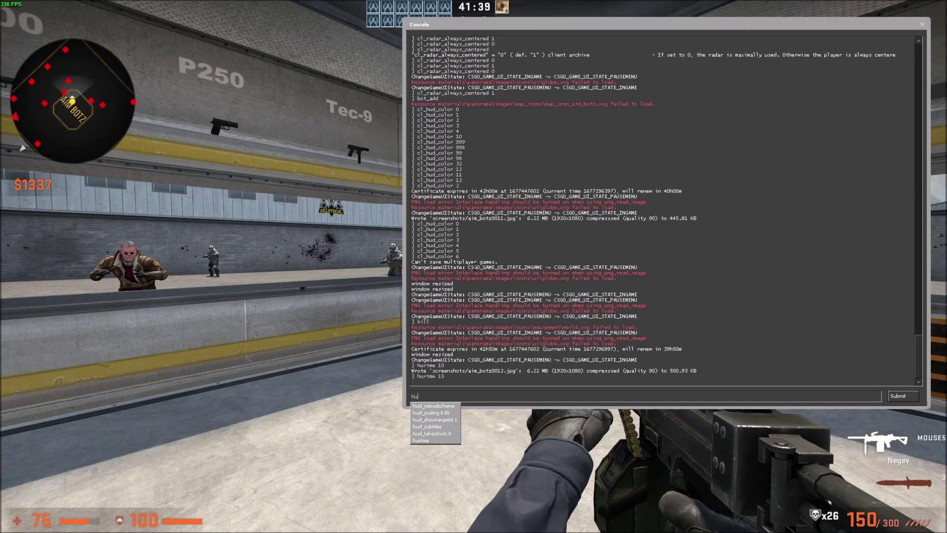
pyautogui.write('rtme 70')
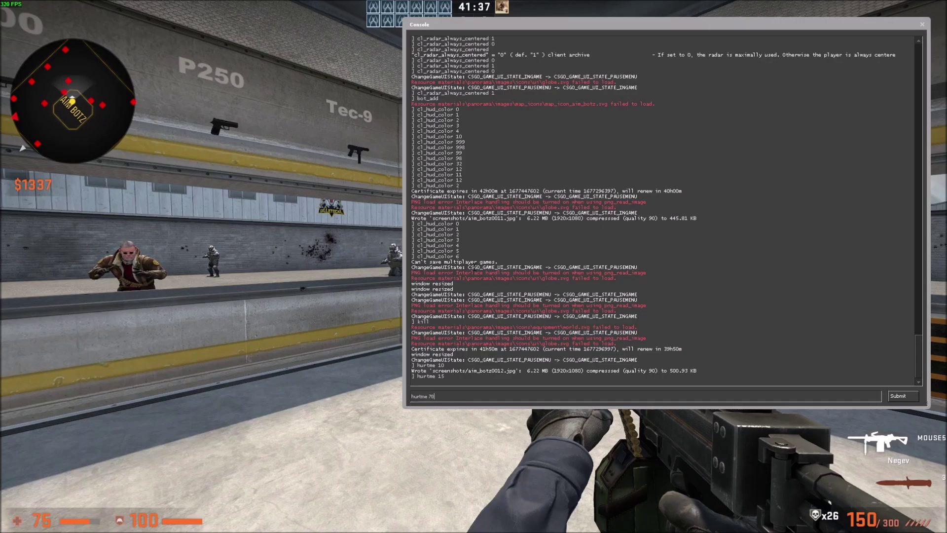
pyautogui.press('Return')
pyautogui.write('hur')
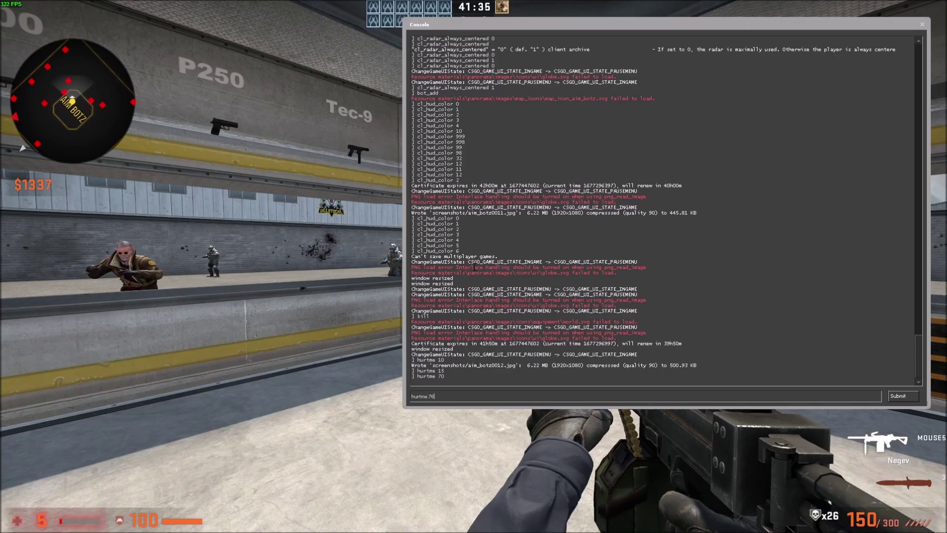
pyautogui.write('tme')
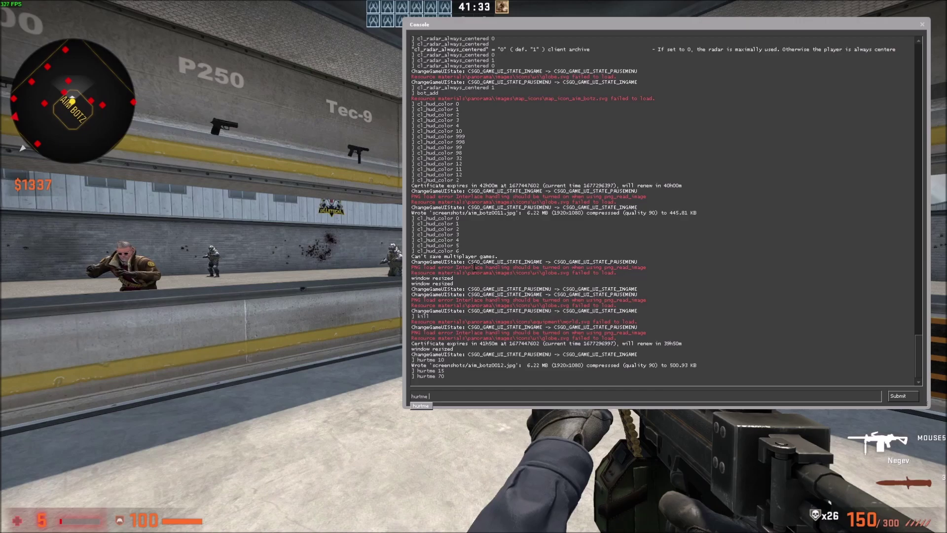
pyautogui.write(' 5')
# Die with hurtme 5, then run hurtme 65 to leave 35 health, and close the console
pyautogui.press('Return')
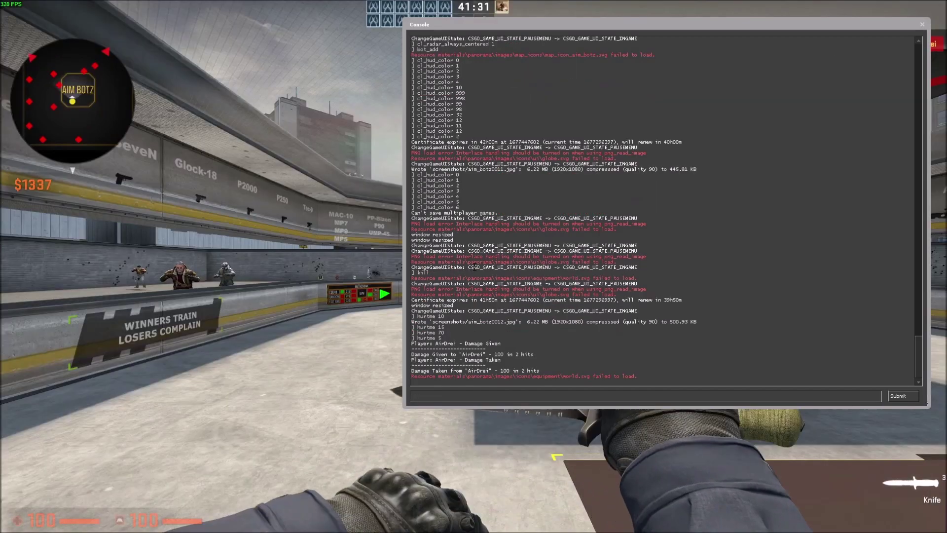
pyautogui.press('Up')
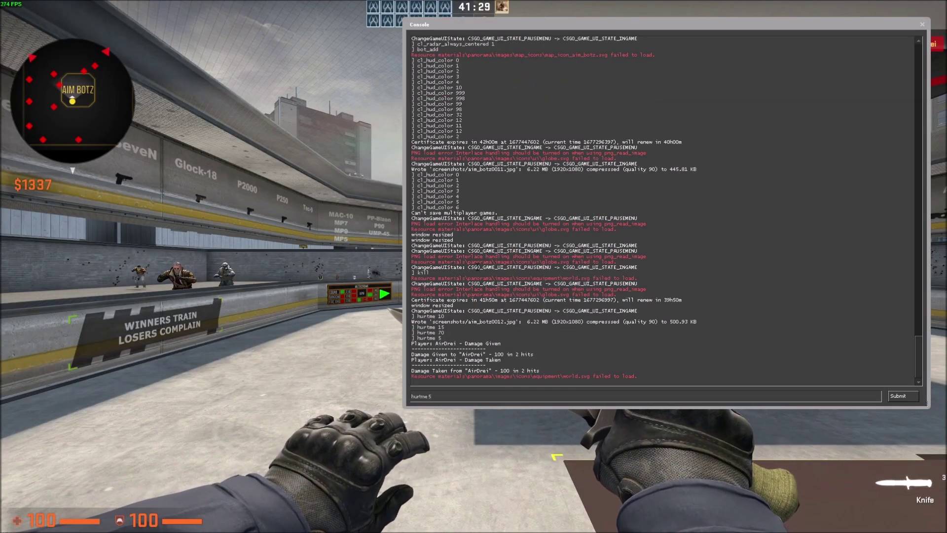
pyautogui.press('BackSpace')
pyautogui.press('BackSpace')
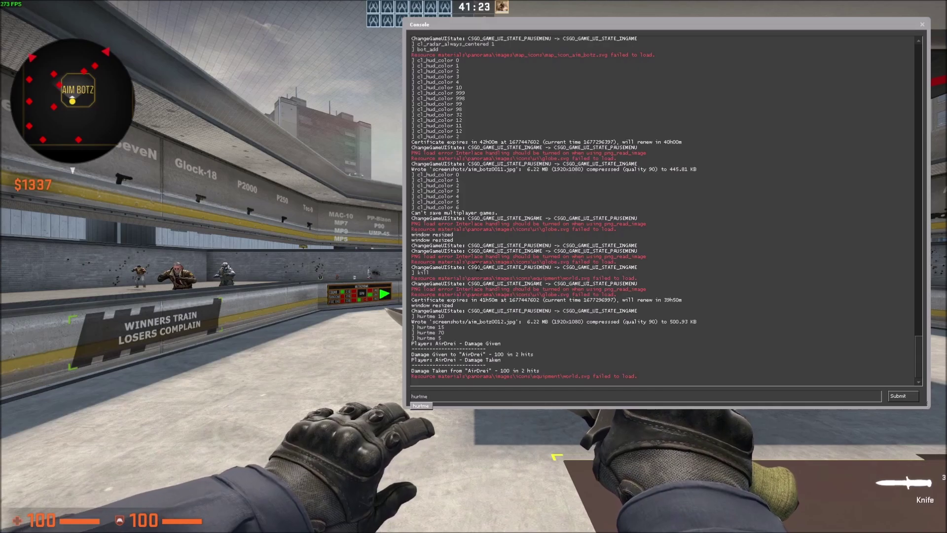
pyautogui.write('hurth')
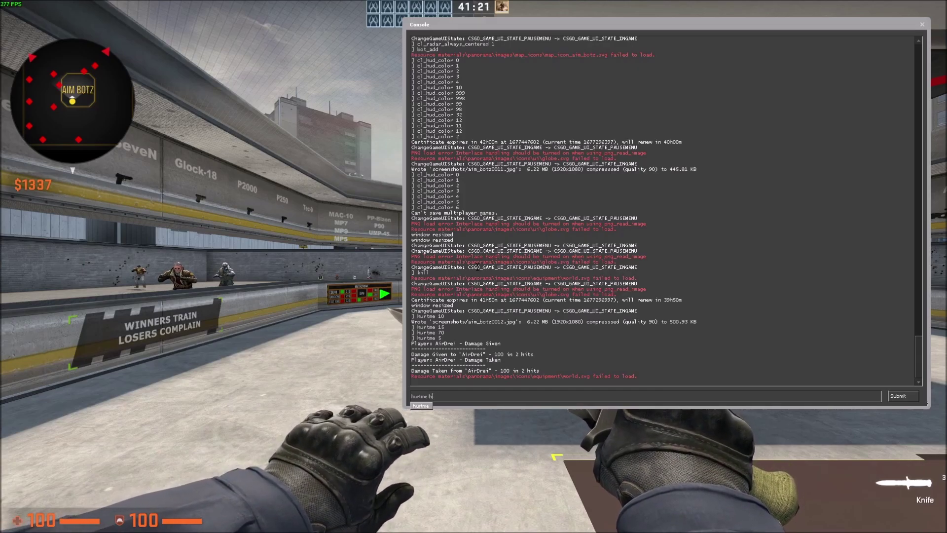
pyautogui.press('BackSpace')
pyautogui.write('65')
pyautogui.press('Return')
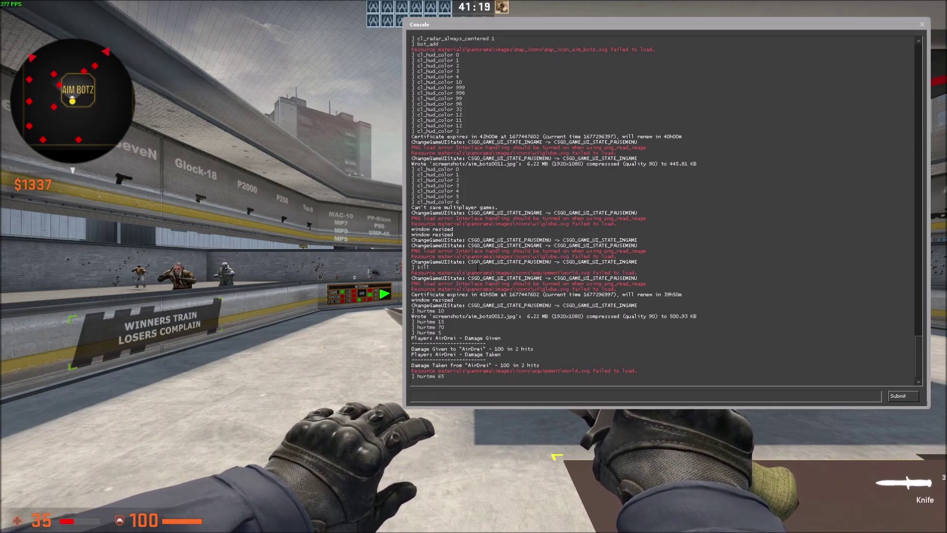
pyautogui.press('`')
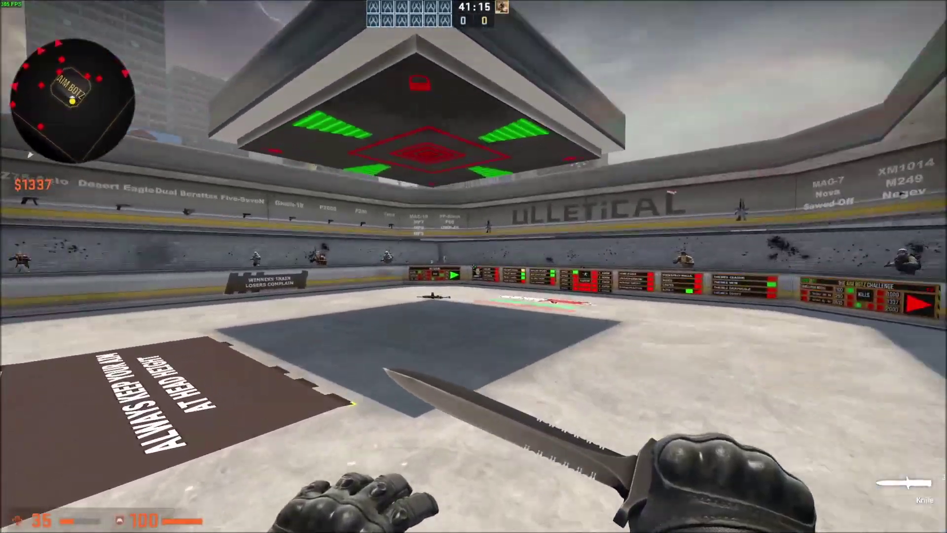
# Walk toward the pistol wall, then run kill in the console to respawn at 100 health
pyautogui.press('w')
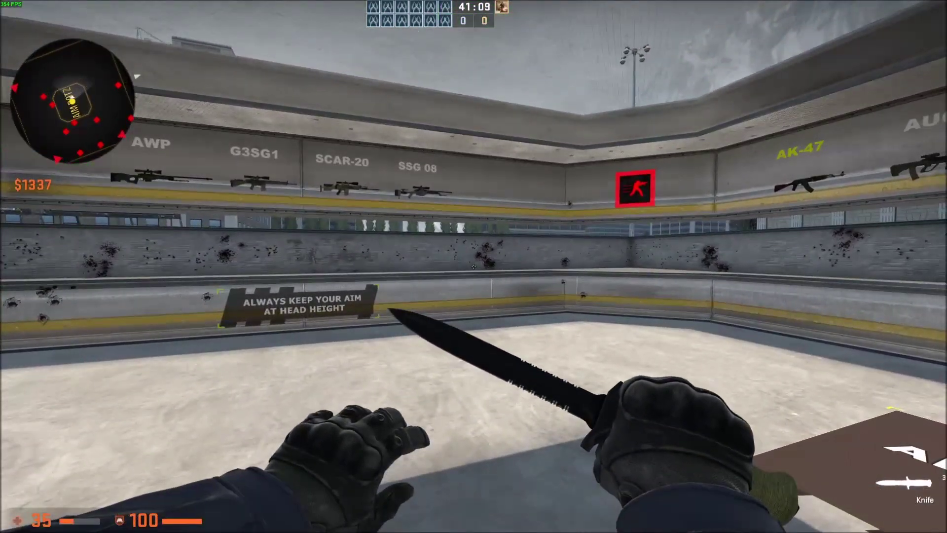
pyautogui.press('`')
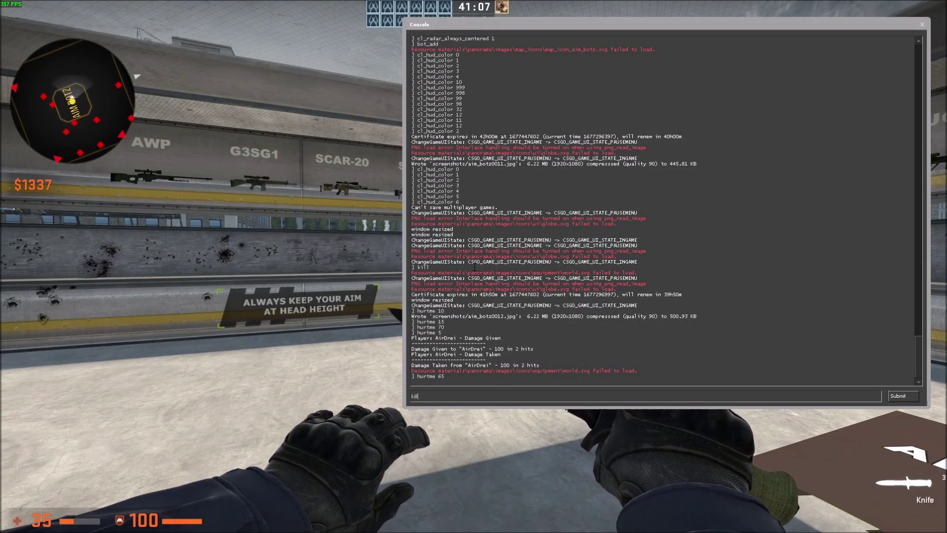
pyautogui.write('kill')
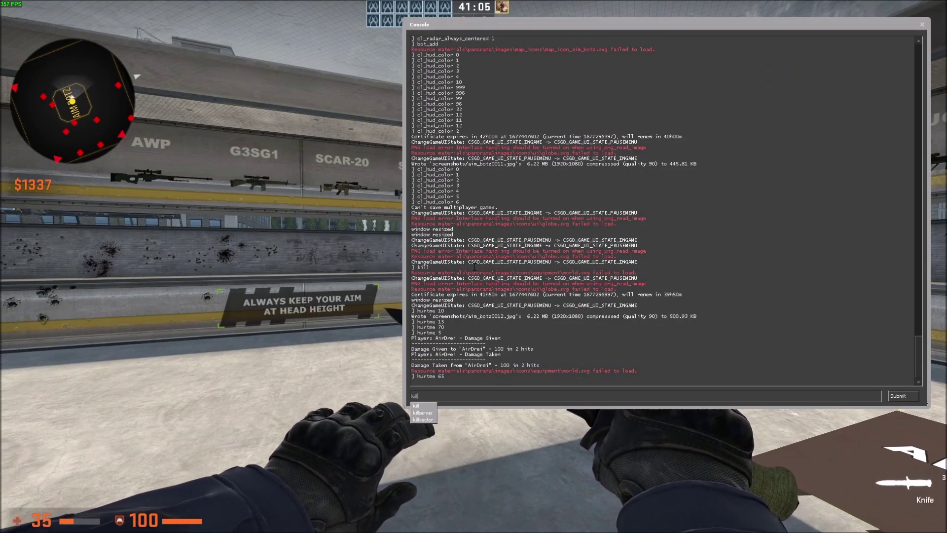
pyautogui.press('Return')
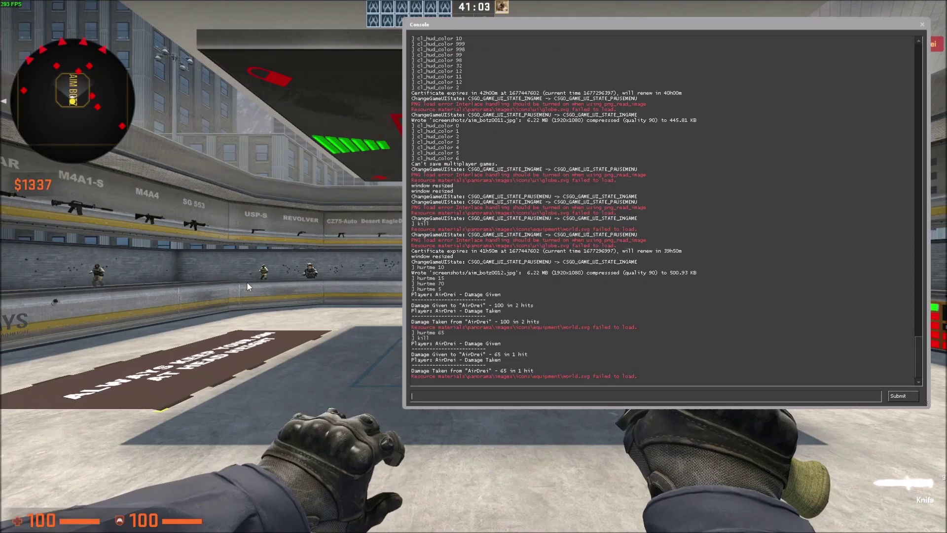
# Close the console with ~ to return to the aim training map at full health
pyautogui.press('`')
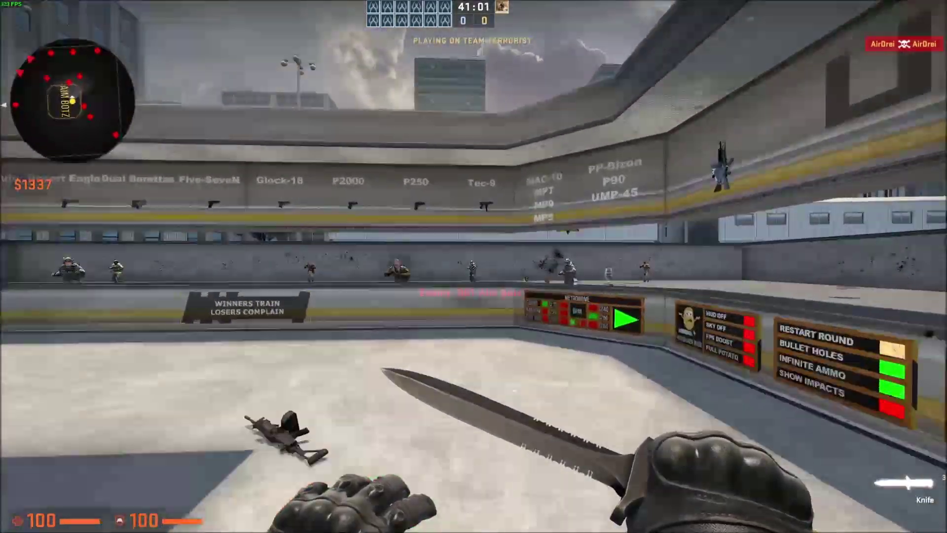